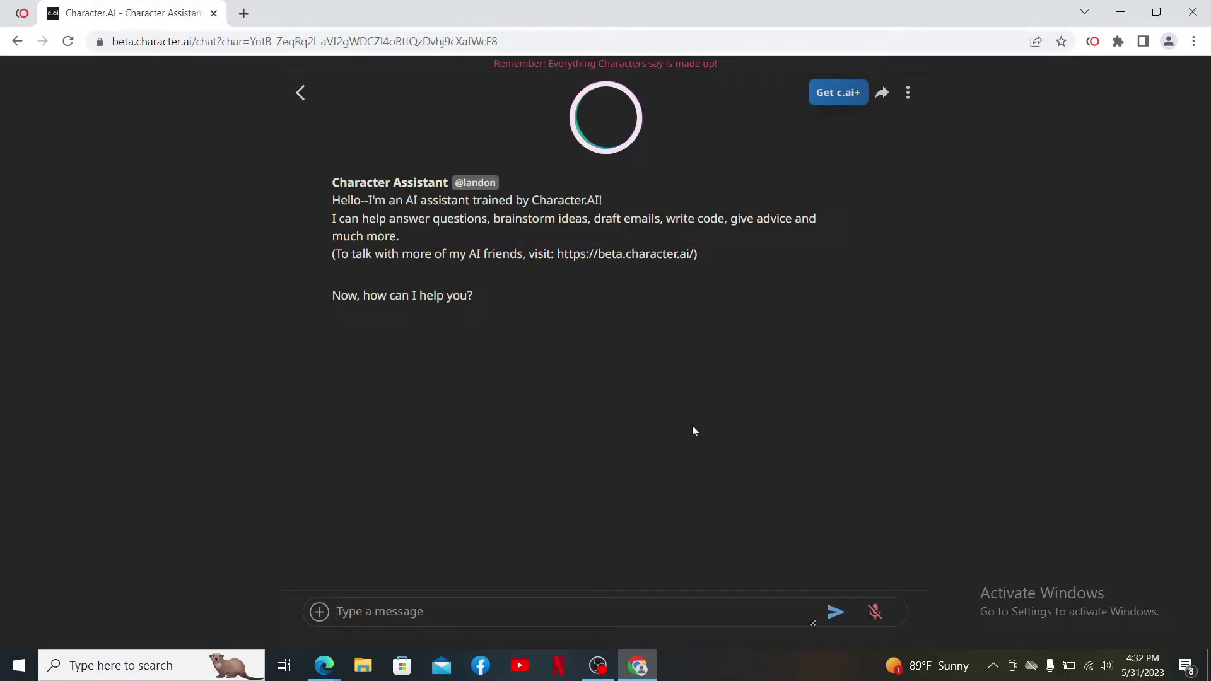
- Go back from the Character Assistant chat to the Character.AI home page, then show the desktop
{"action": "left_click", "coordinate": [300, 93]}
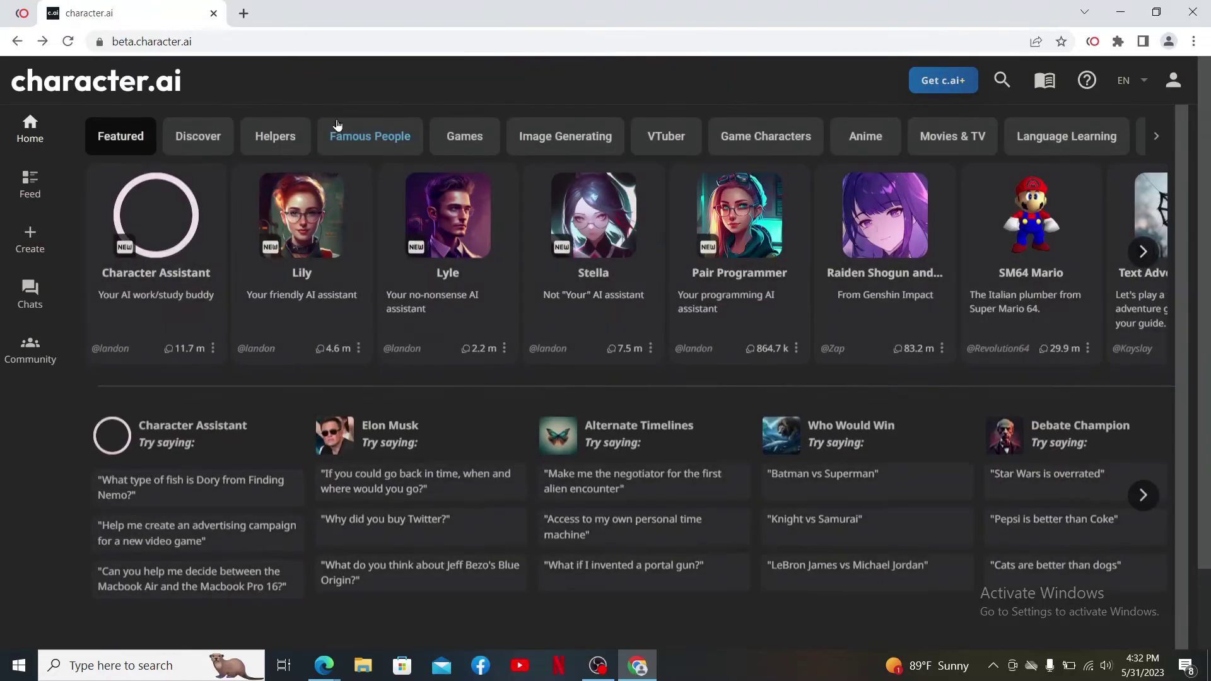
{"action": "scroll", "coordinate": [491, 415], "scroll_direction": "down", "scroll_amount": 1}
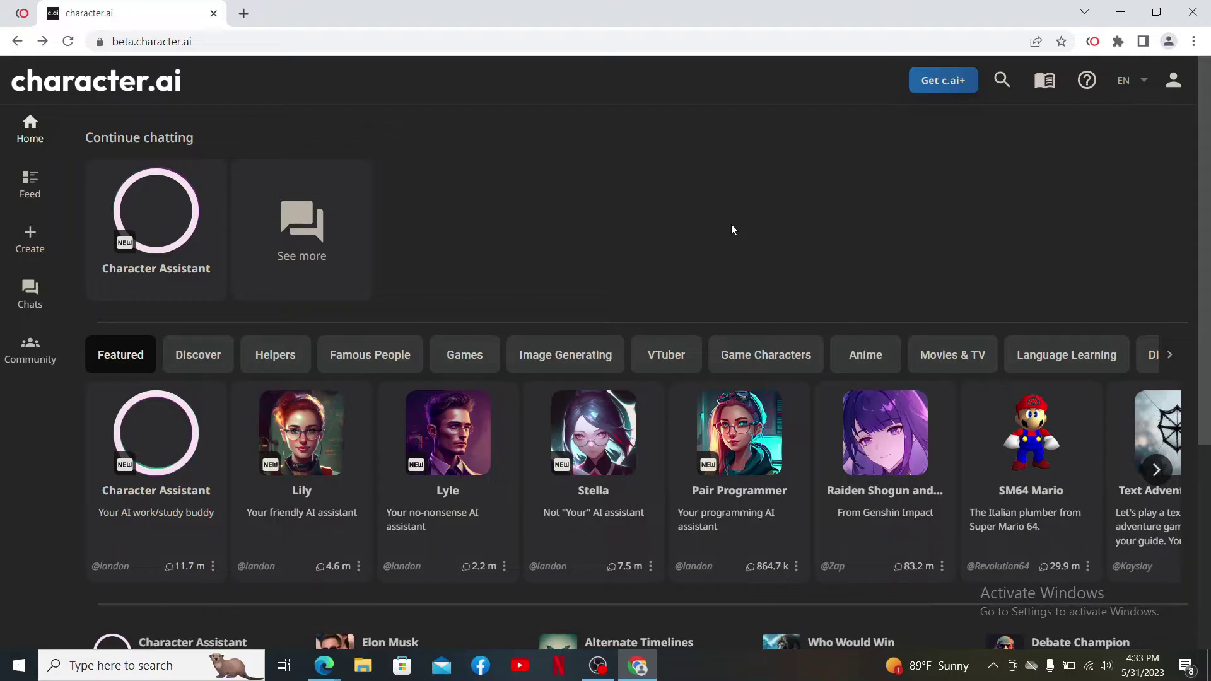
{"action": "key", "text": "super+d"}
- Check the Wi-Fi list shows ALHN-E7E2 connected with internet, then restore the Chrome window
{"action": "left_click", "coordinate": [1089, 669]}
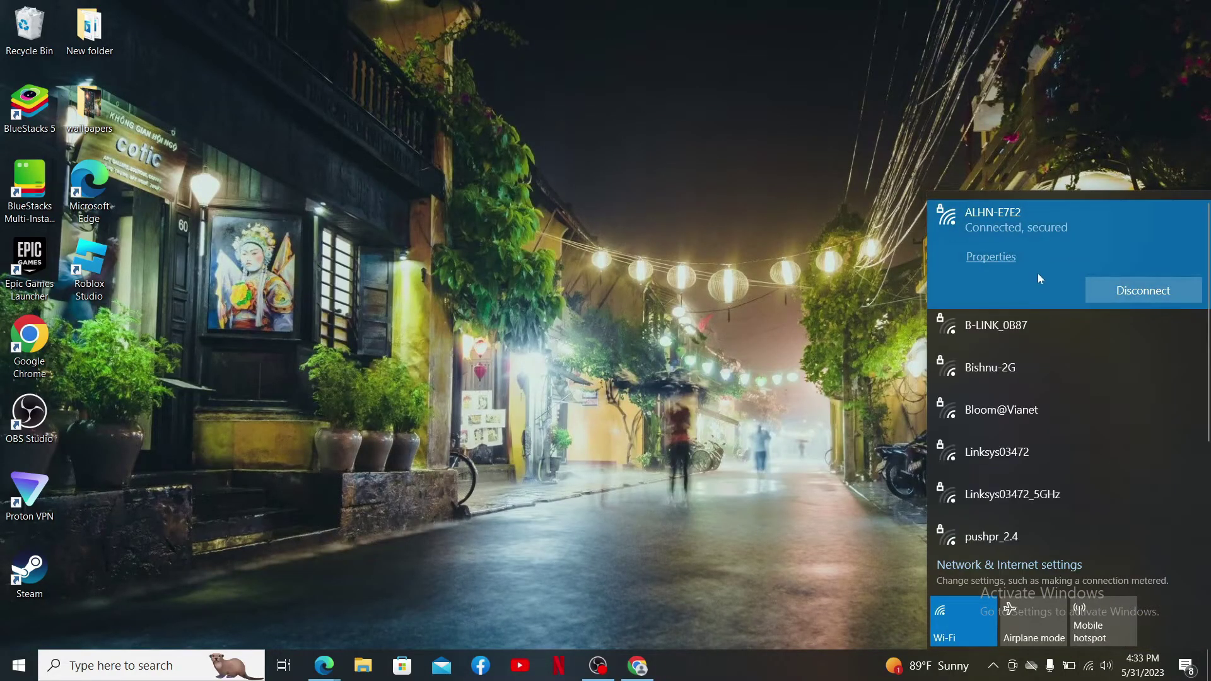
{"action": "left_click", "coordinate": [765, 328]}
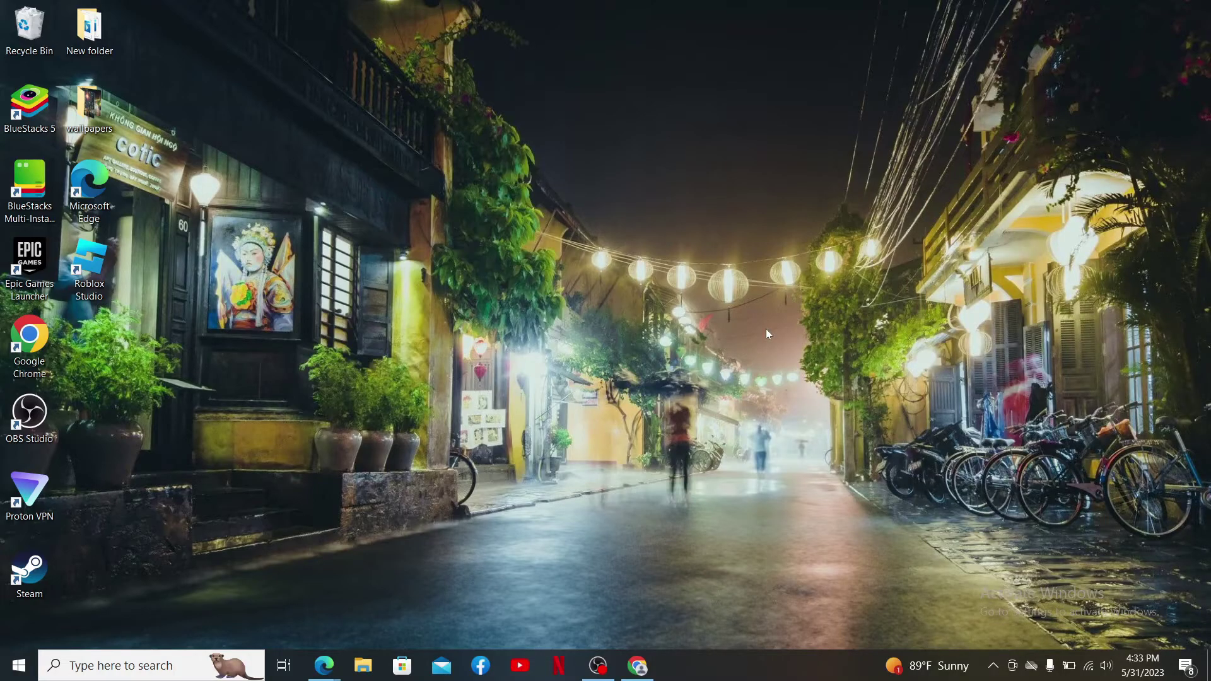
{"action": "left_click", "coordinate": [1088, 668]}
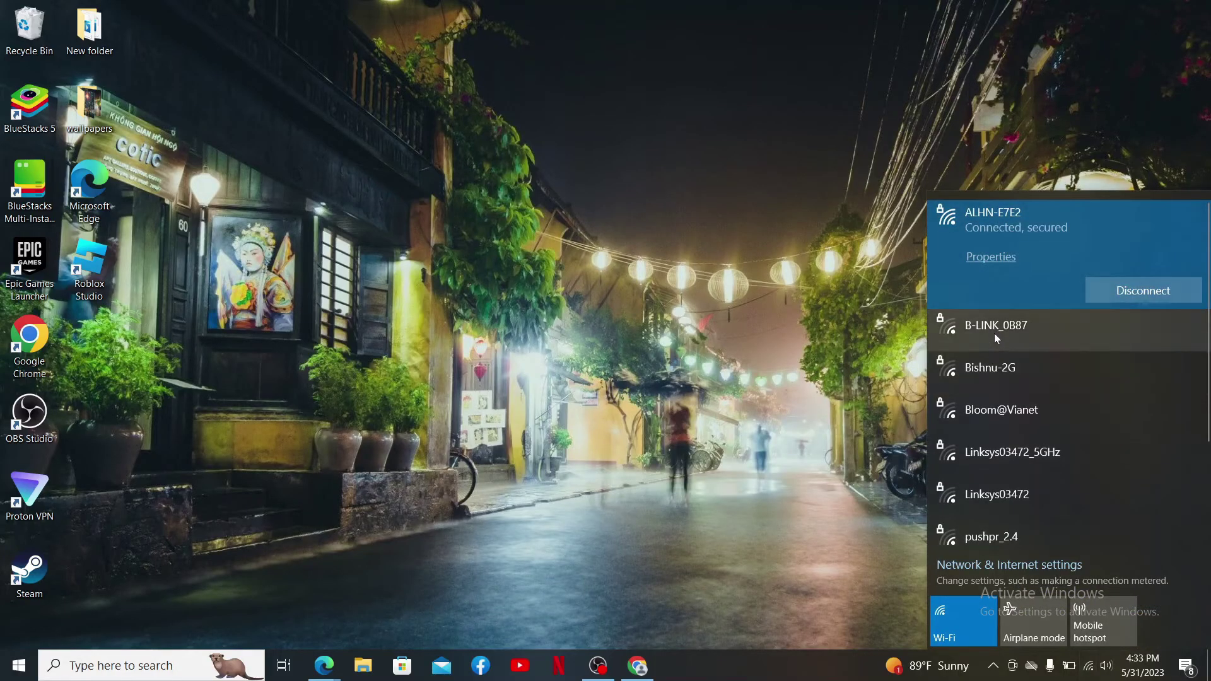
{"action": "left_click", "coordinate": [994, 330]}
{"action": "left_click", "coordinate": [1140, 334]}
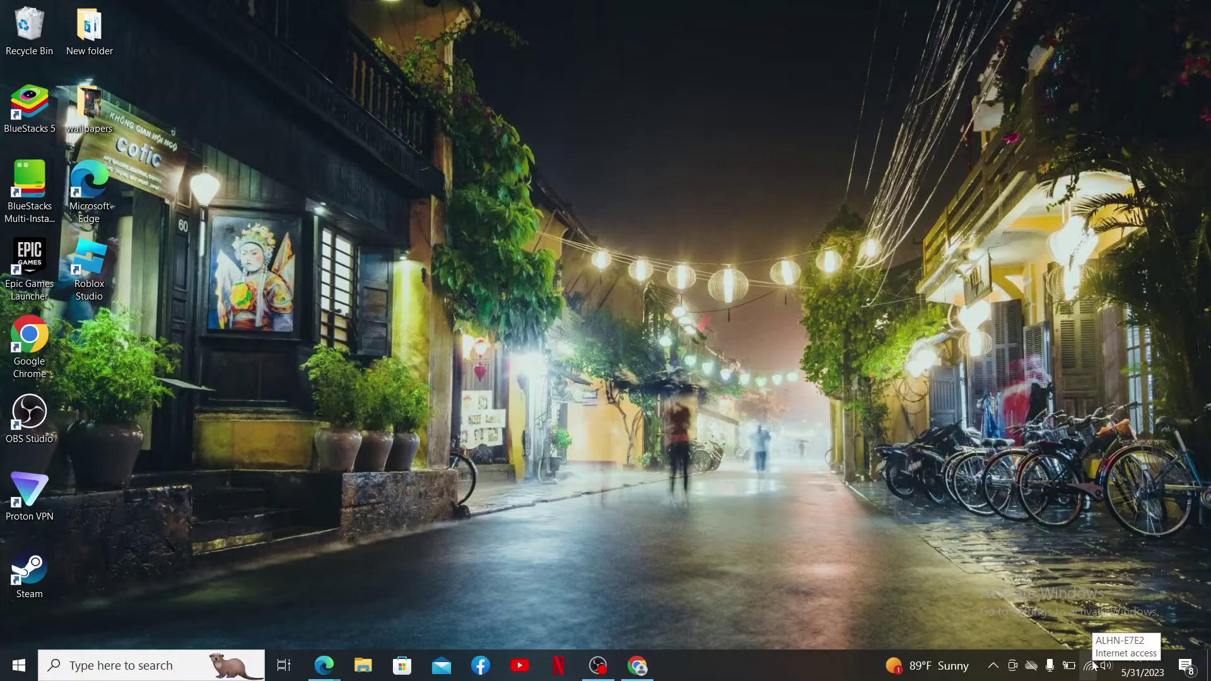
{"action": "left_click", "coordinate": [637, 665]}
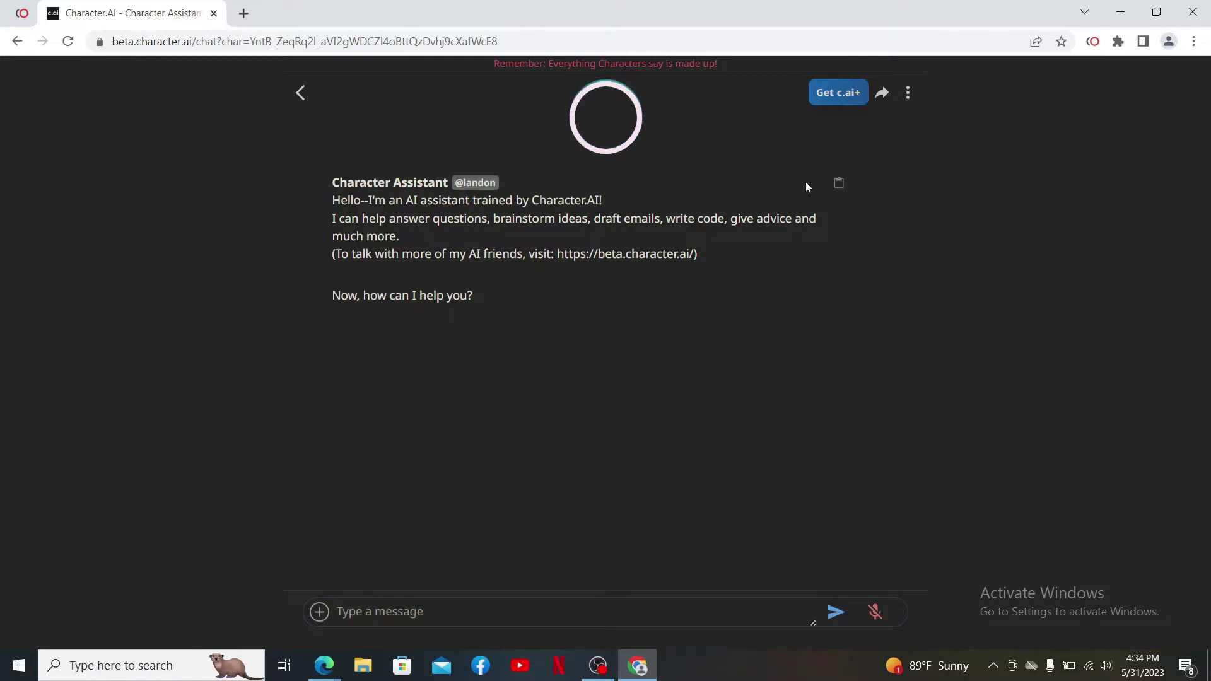
- Update Chrome from Settings > About Chrome and relaunch the browser
{"action": "left_click", "coordinate": [1195, 44]}
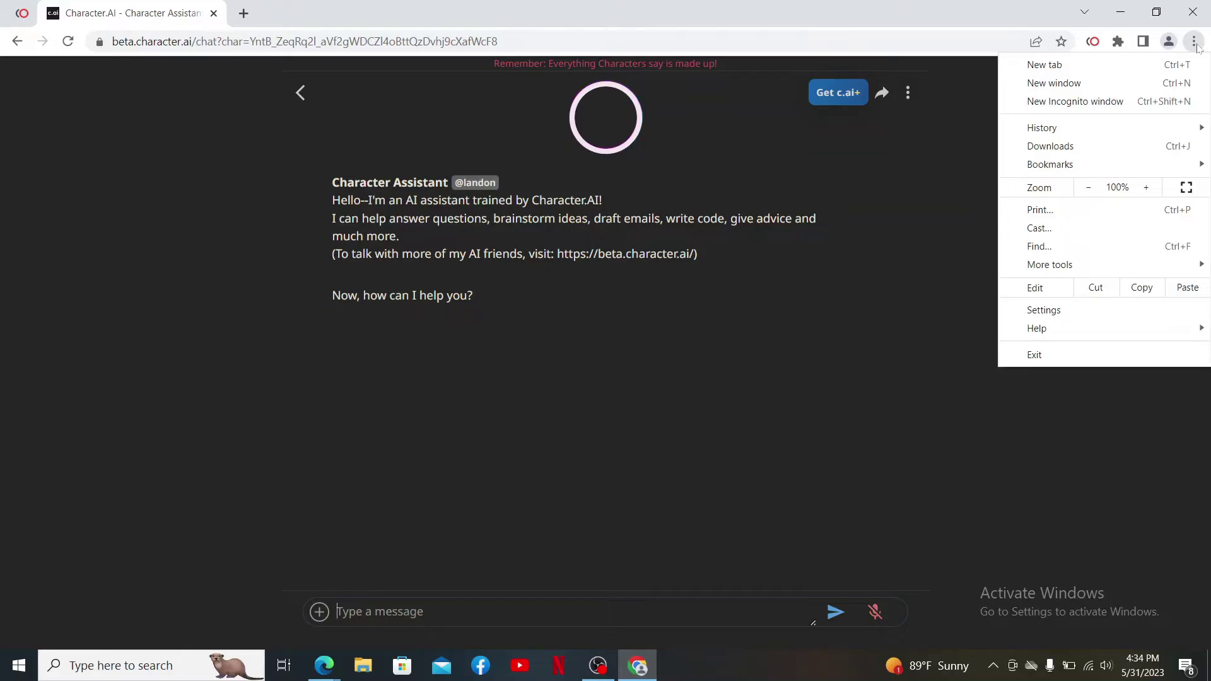
{"action": "left_click", "coordinate": [1045, 311]}
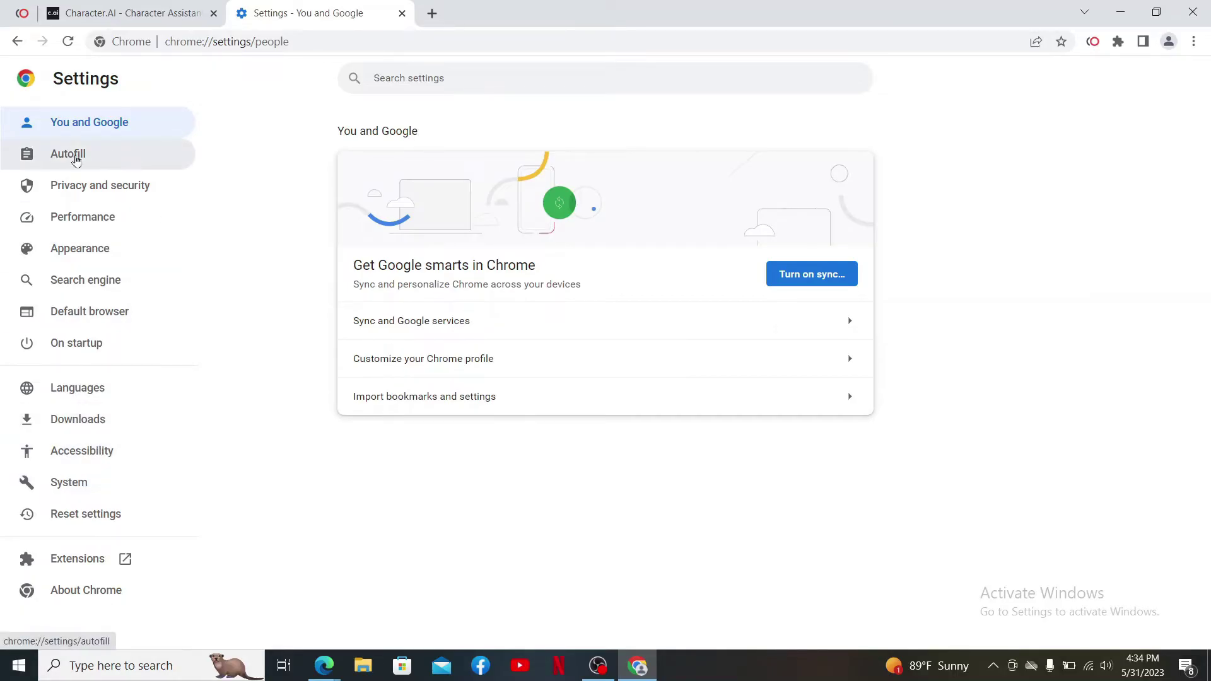
{"action": "left_click", "coordinate": [63, 596]}
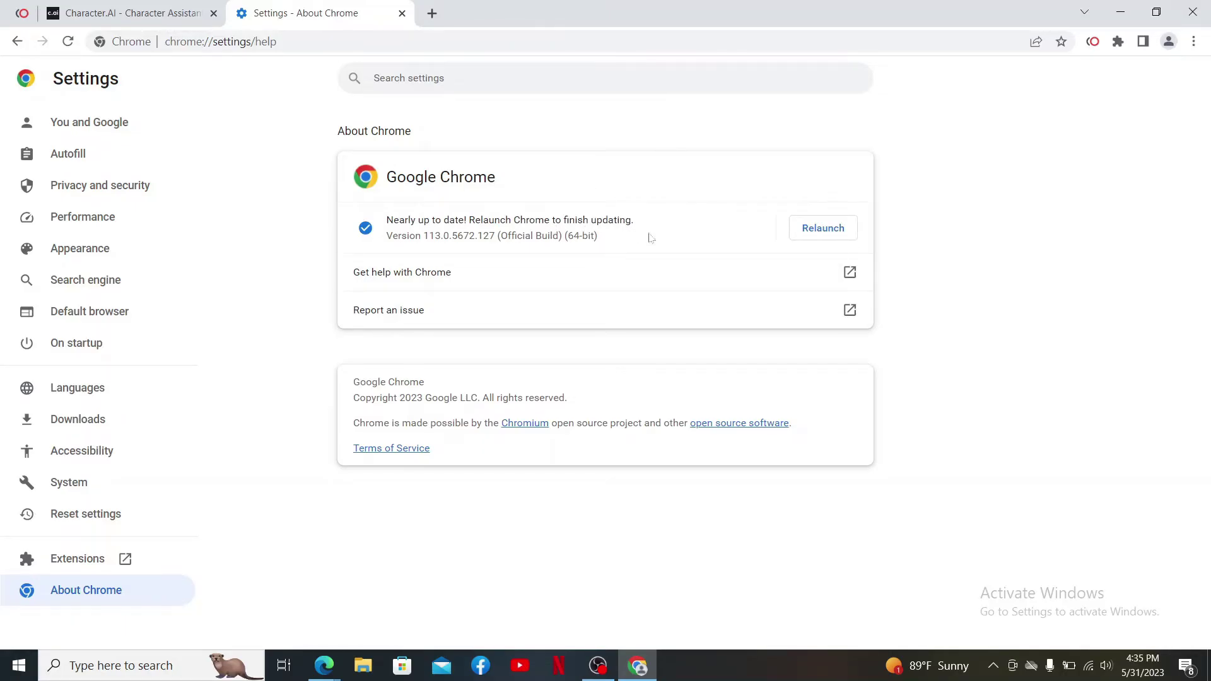
{"action": "left_click", "coordinate": [821, 232]}
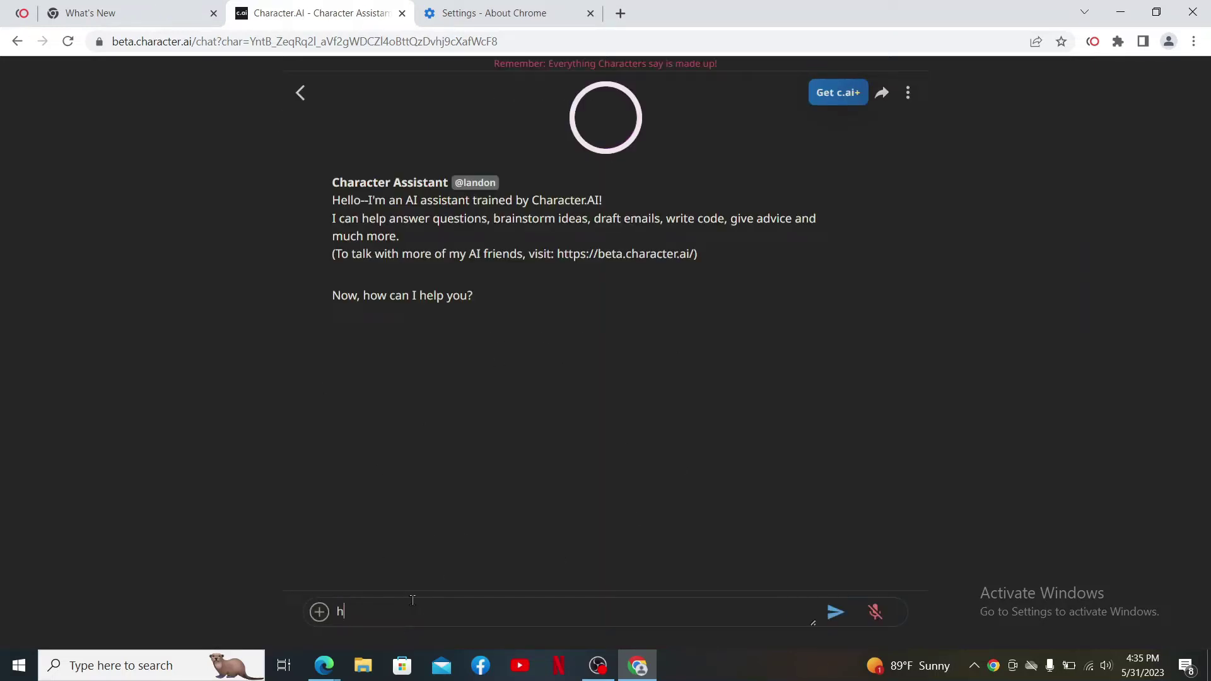
- Send 'hi' to Character Assistant, then switch to the Microsoft Edge window
{"action": "key", "text": "Return"}
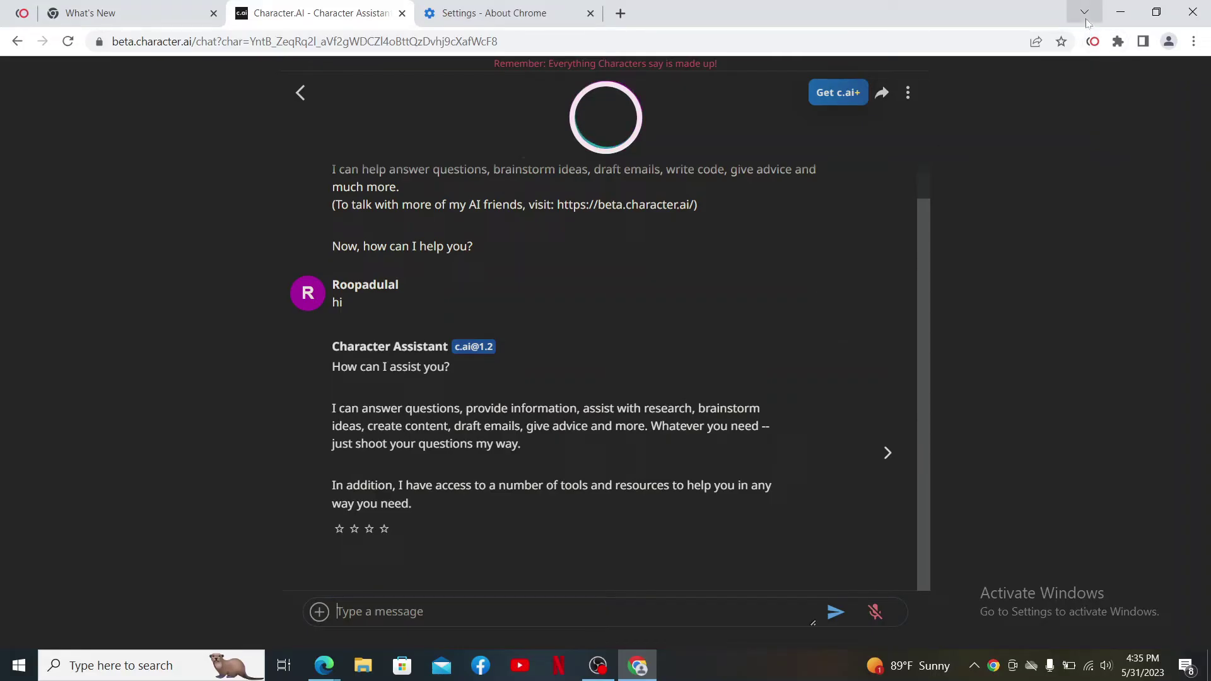
{"action": "key", "text": "alt+Tab"}
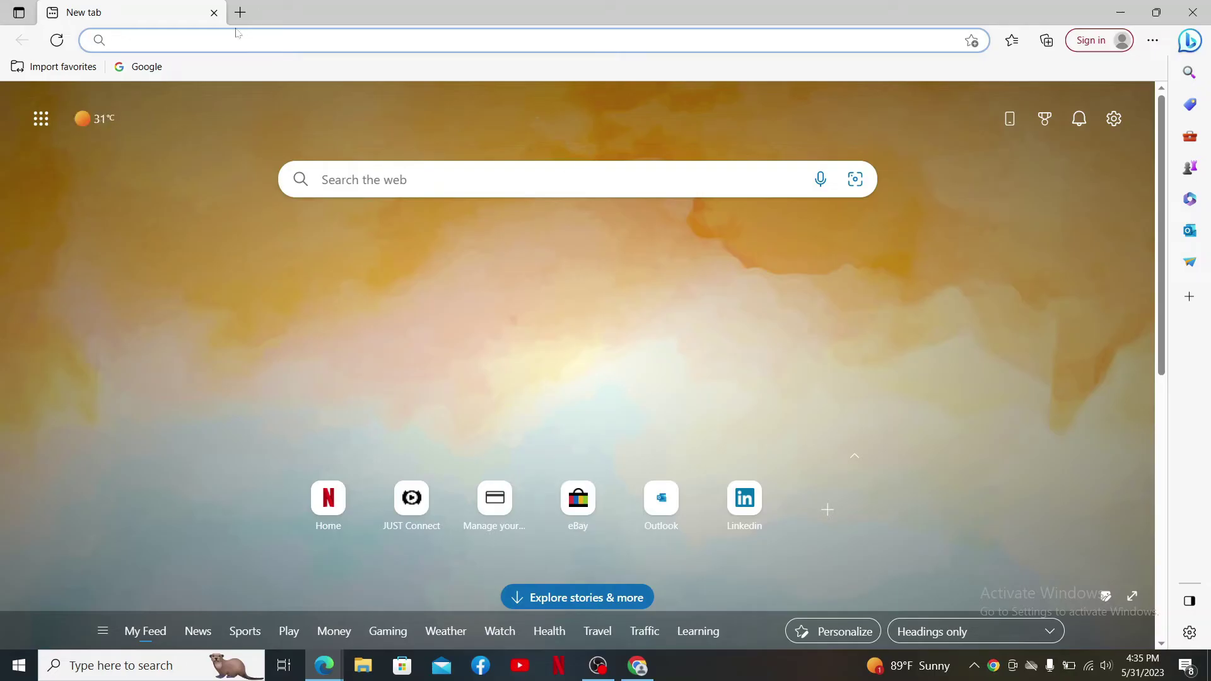
- Load beta.character.ai in Edge's blank new tab
{"action": "type", "text": "beta.character.ai"}
{"action": "key", "text": "Return"}
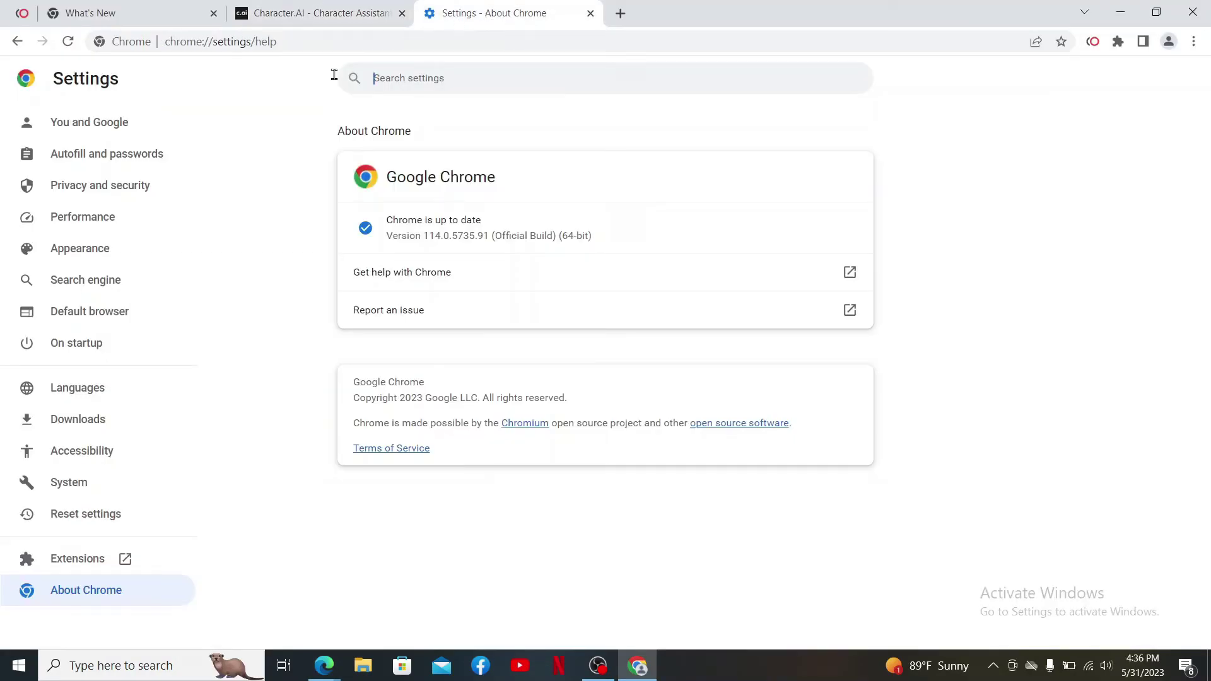
- Clear Chrome's browsing data for All time, leaving cookies and site data unchecked
{"action": "left_click", "coordinate": [104, 192]}
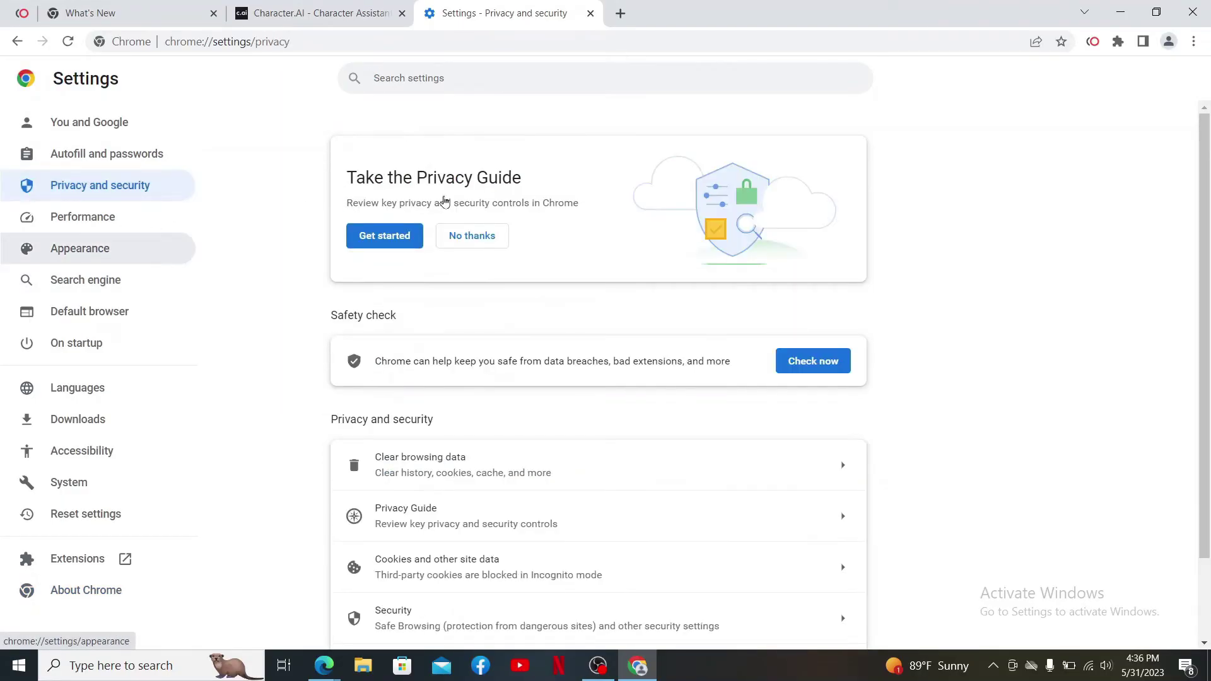
{"action": "scroll", "coordinate": [600, 354], "scroll_direction": "down", "scroll_amount": 1}
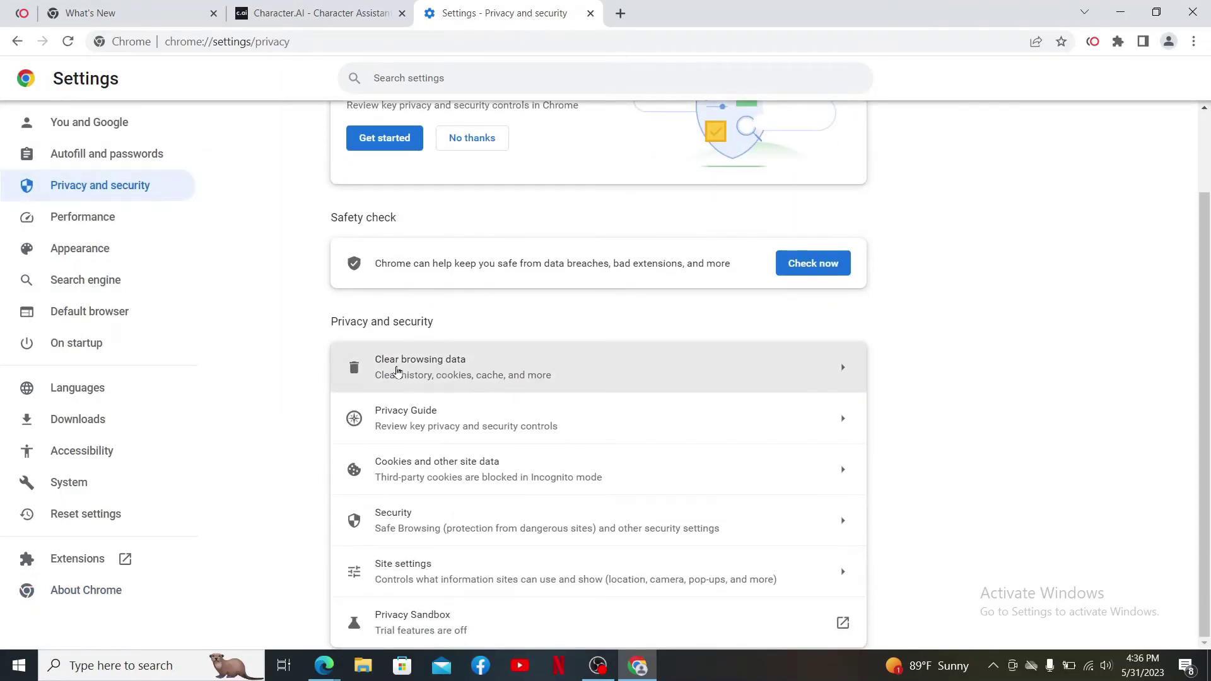
{"action": "left_click", "coordinate": [507, 375]}
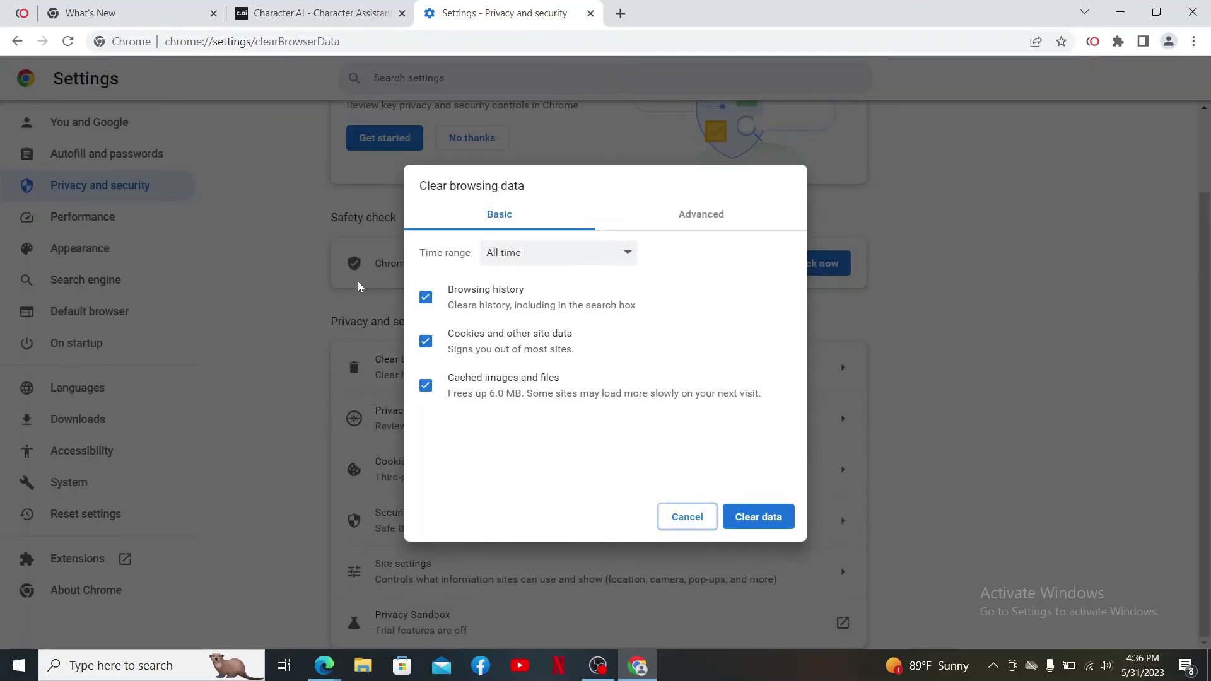
{"action": "left_click", "coordinate": [425, 341]}
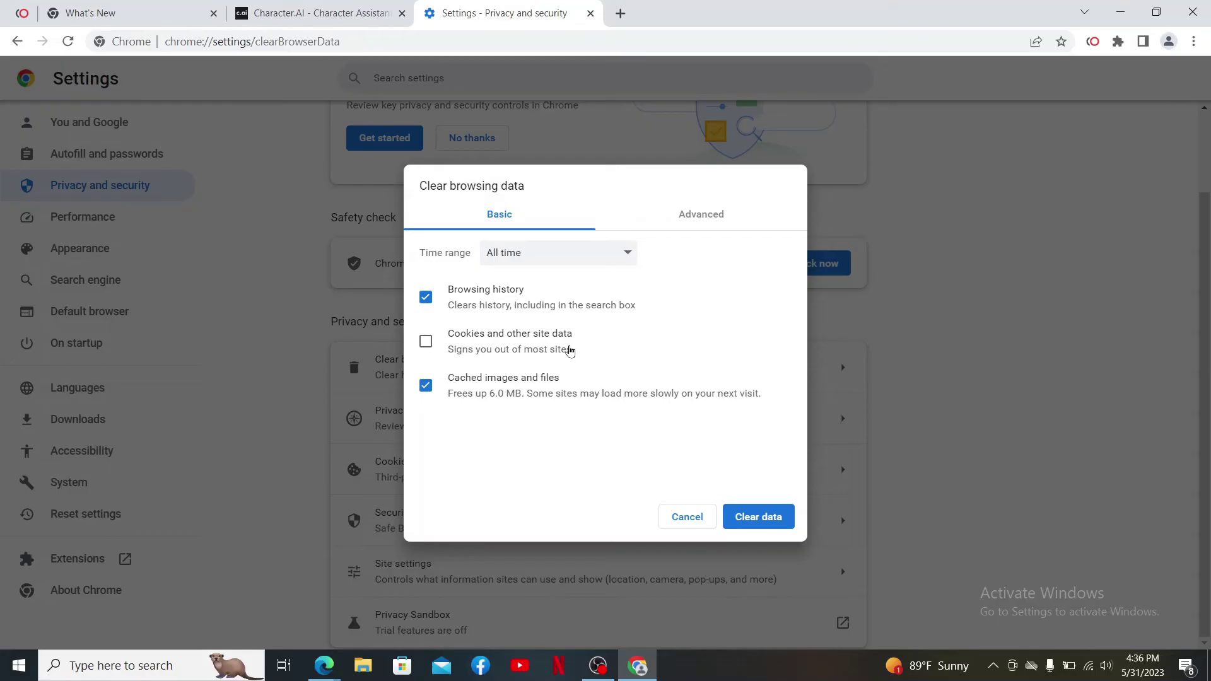
{"action": "left_click", "coordinate": [427, 344]}
{"action": "left_click", "coordinate": [427, 350]}
{"action": "left_click", "coordinate": [624, 255]}
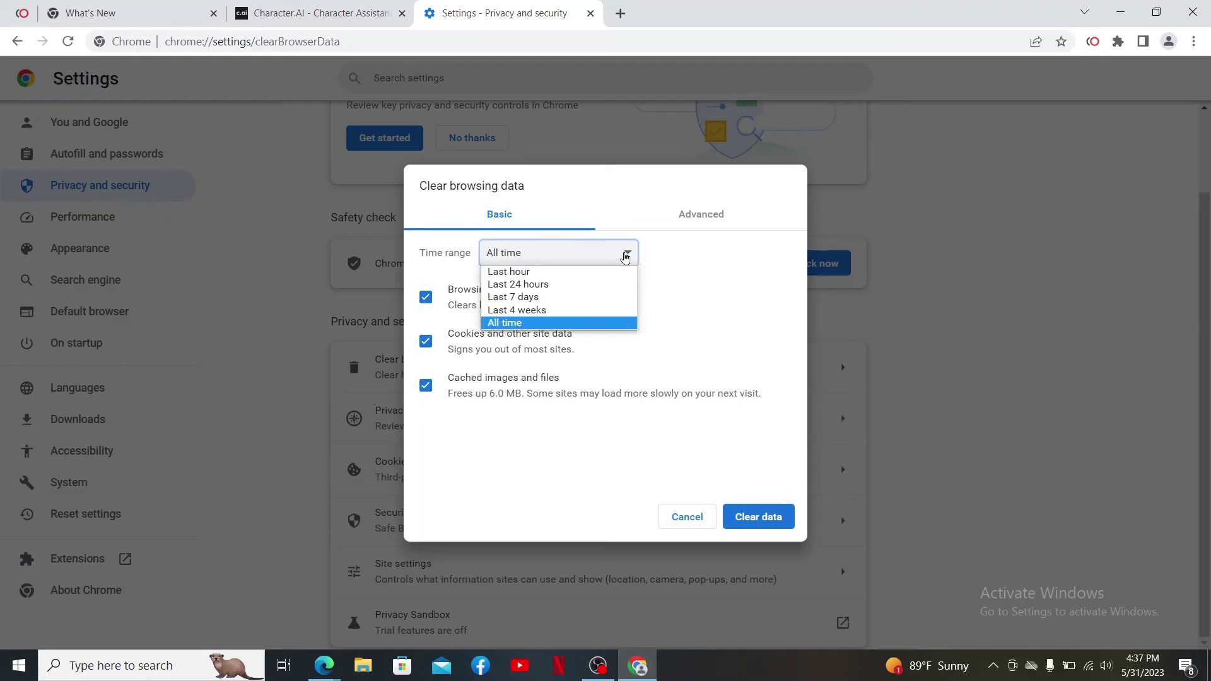
{"action": "left_click", "coordinate": [624, 256]}
{"action": "left_click", "coordinate": [624, 255]}
{"action": "left_click", "coordinate": [763, 517]}
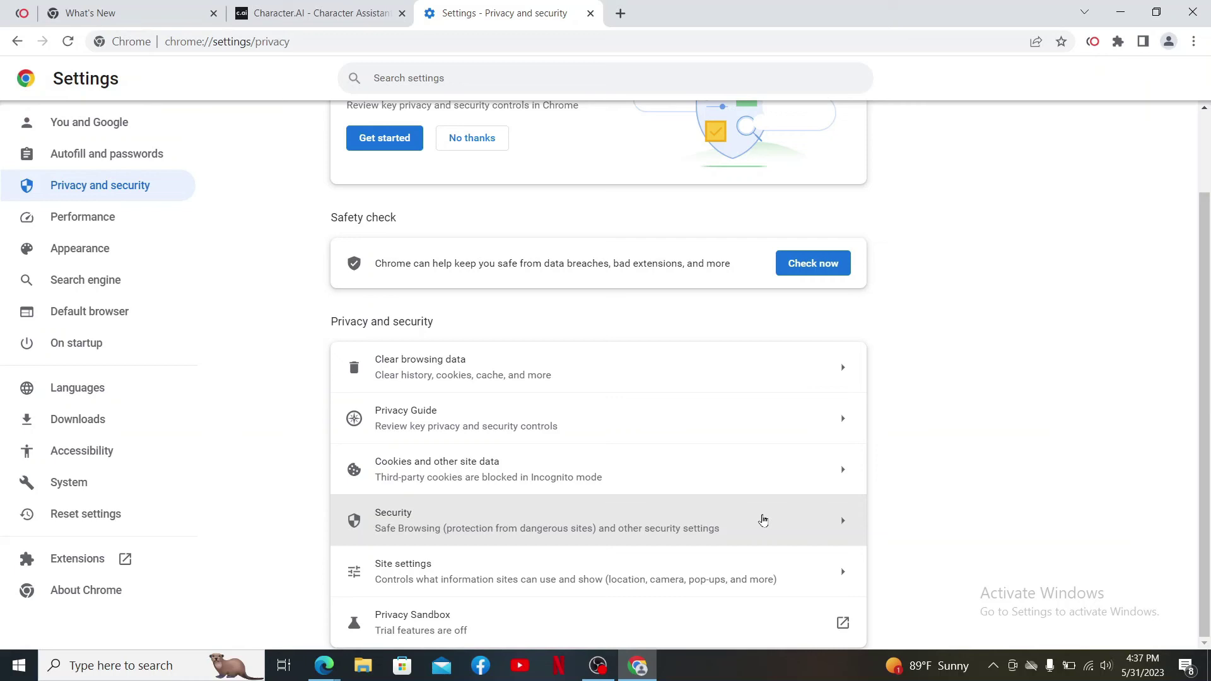
- Switch back to the Character.AI chat tab, then minimize Chrome to the desktop
{"action": "left_click", "coordinate": [334, 12]}
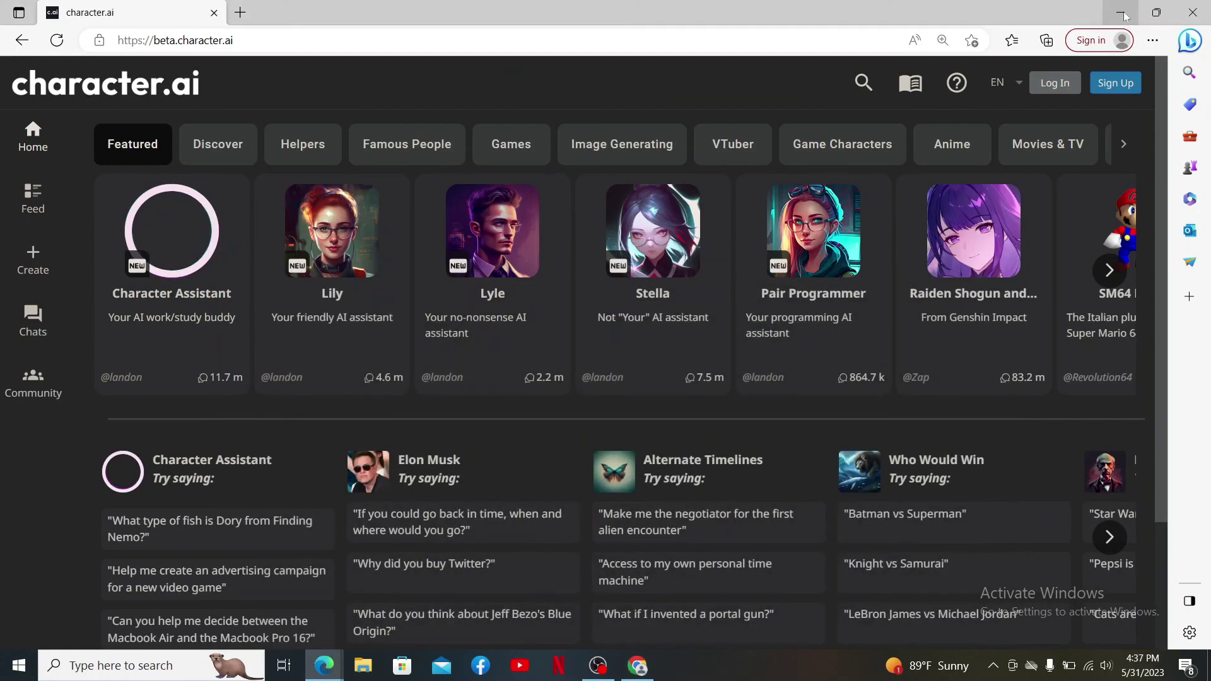
{"action": "left_click", "coordinate": [1121, 13]}
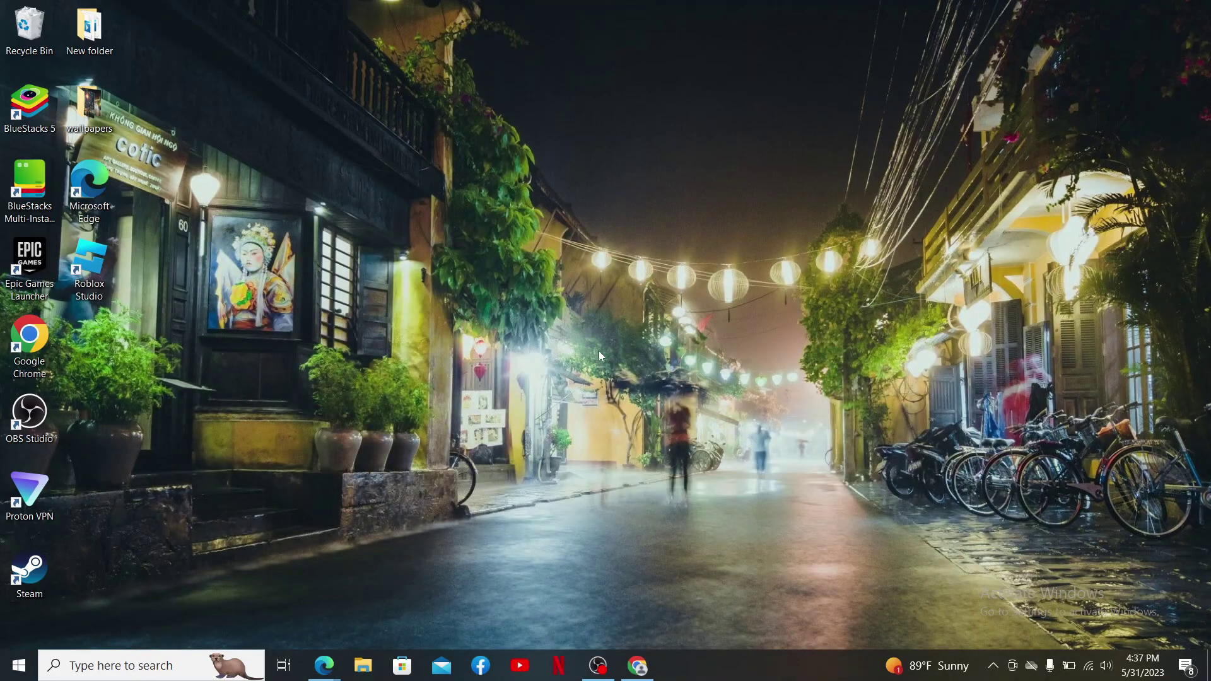